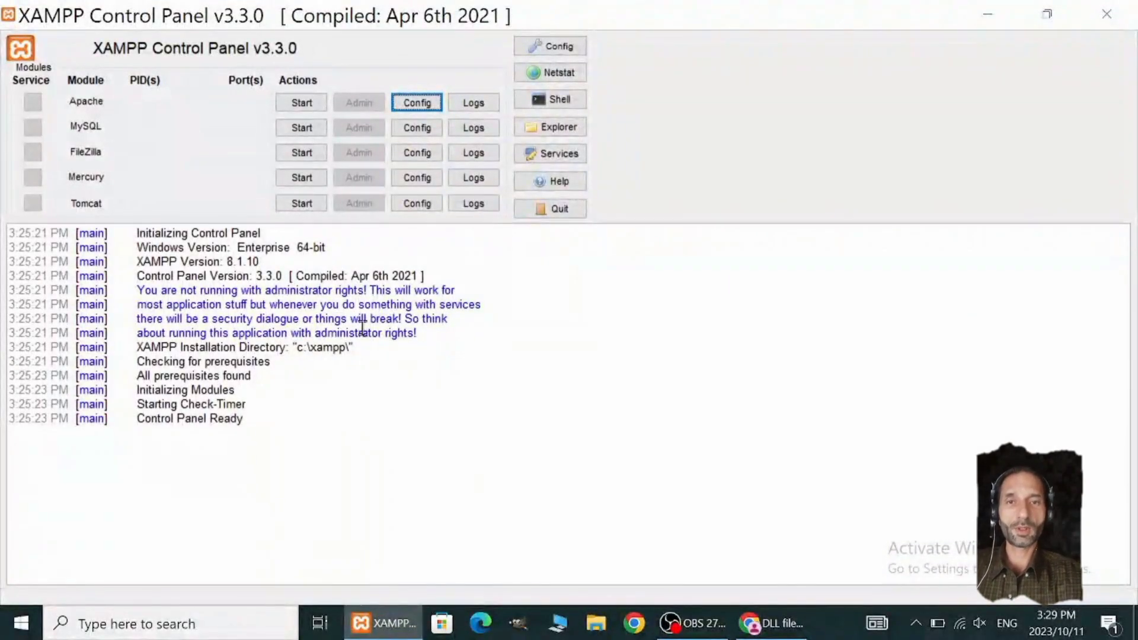
Open php.ini in Notepad from Apache's Config dropdown
click(417, 104)
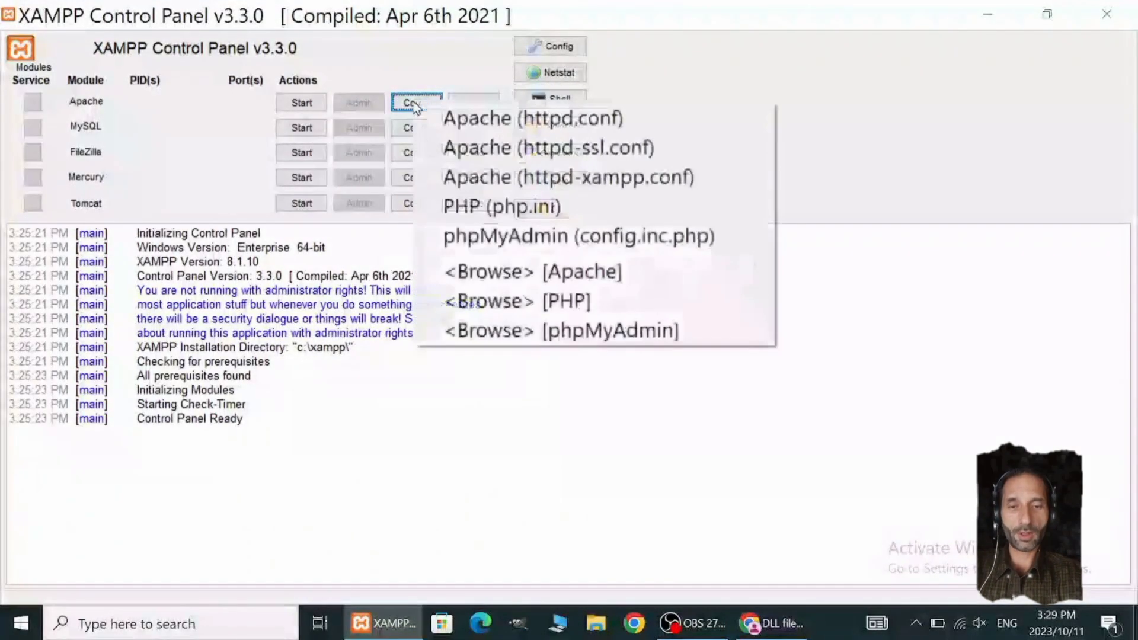
click(521, 209)
Find the extension=zip line with the Find dialog
click(990, 83)
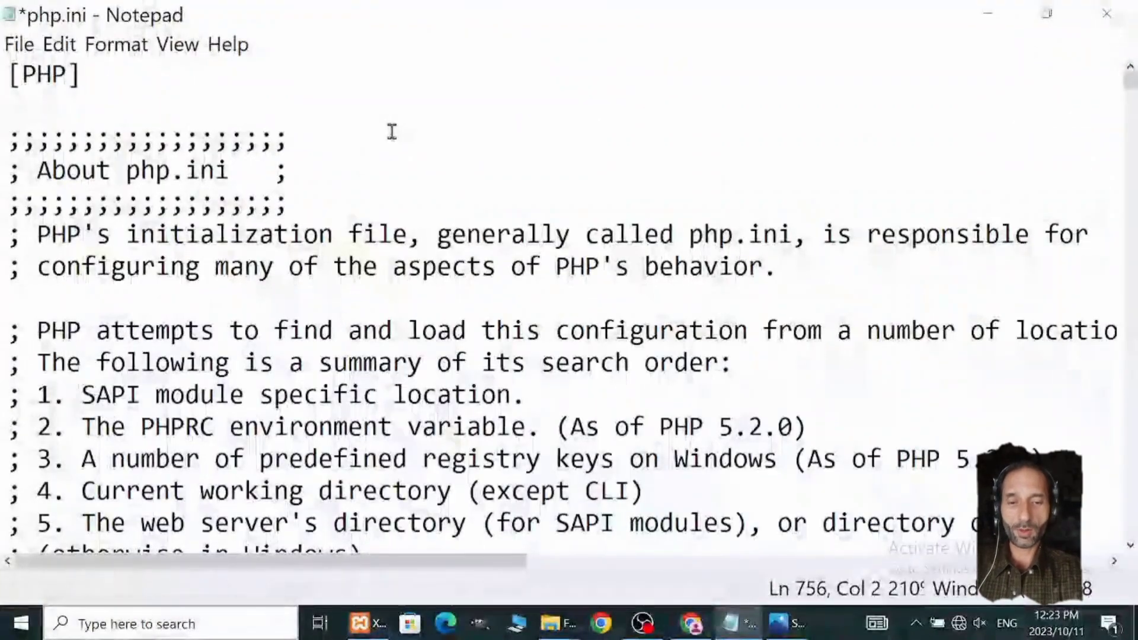
key(ctrl+f)
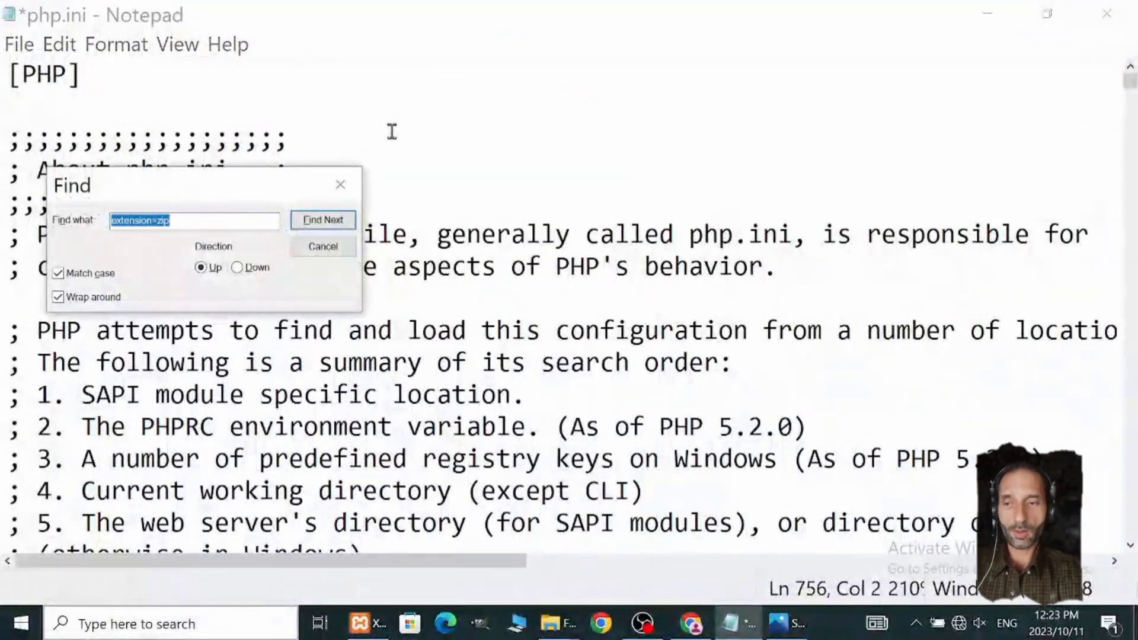
click(187, 224)
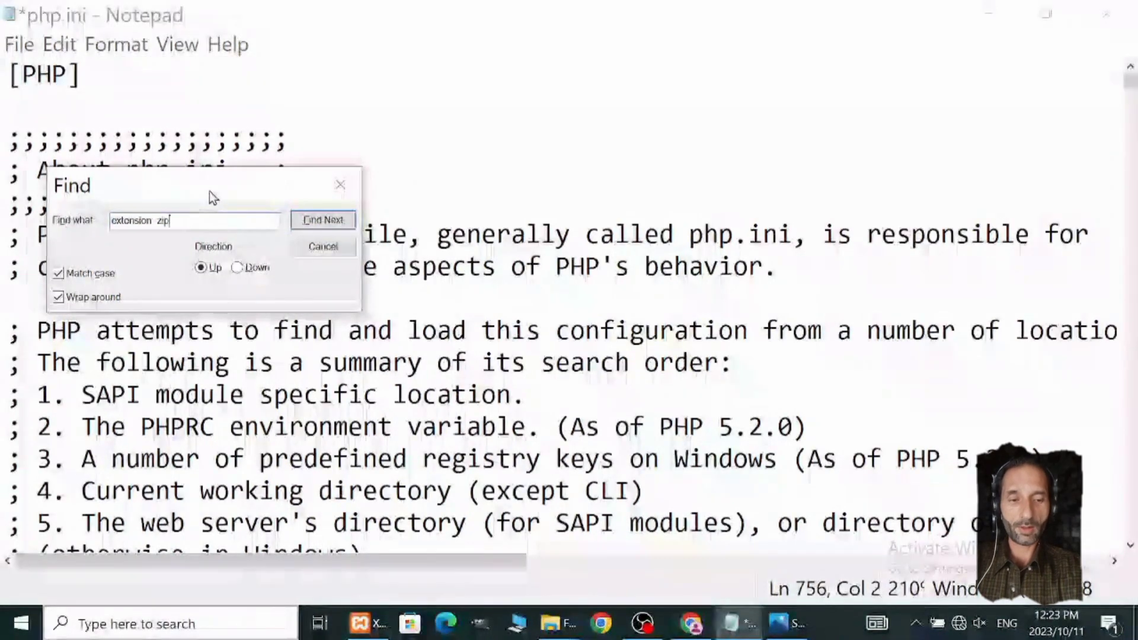
mouse_move(210, 192)
mouse_down()
mouse_move(813, 46)
mouse_move(697, 78)
mouse_up()
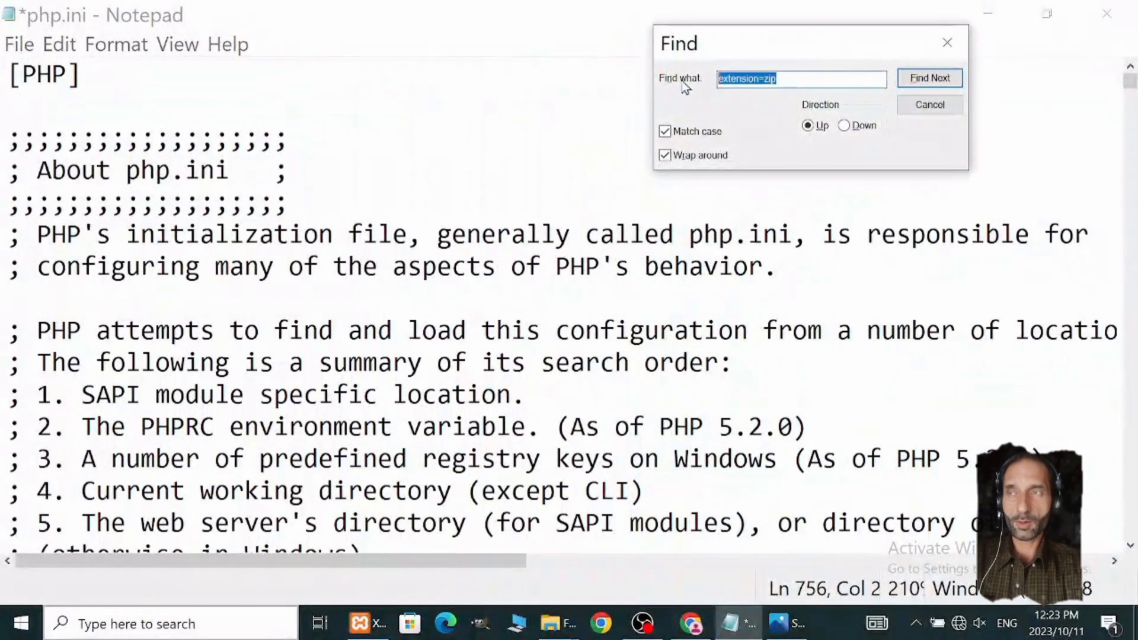
click(795, 78)
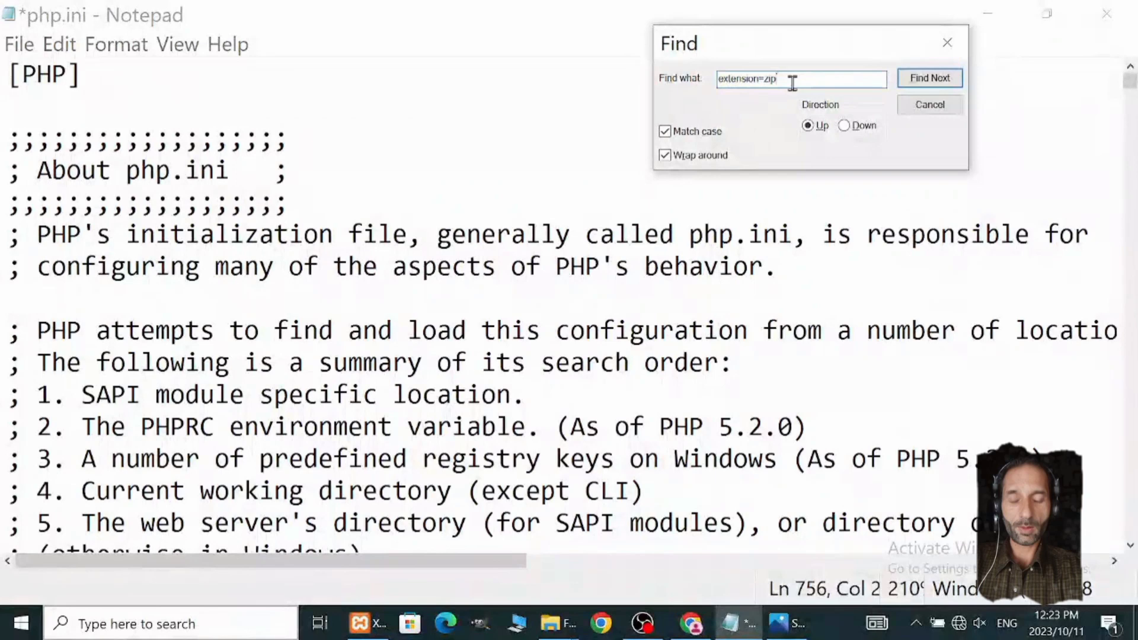
click(936, 84)
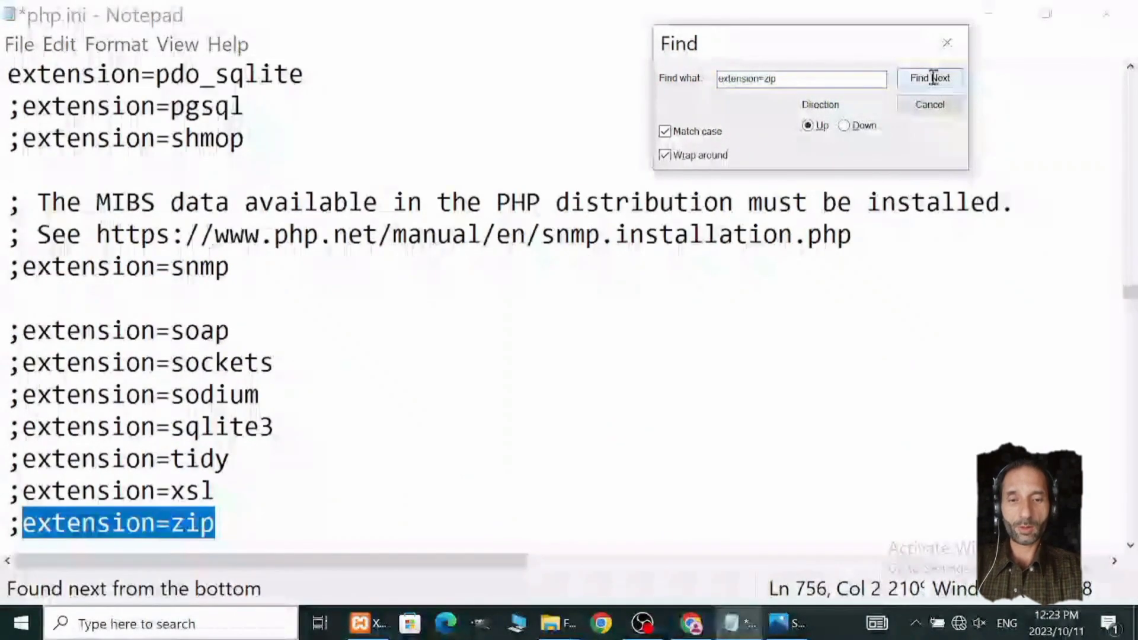
scroll(445, 300, down, 2)
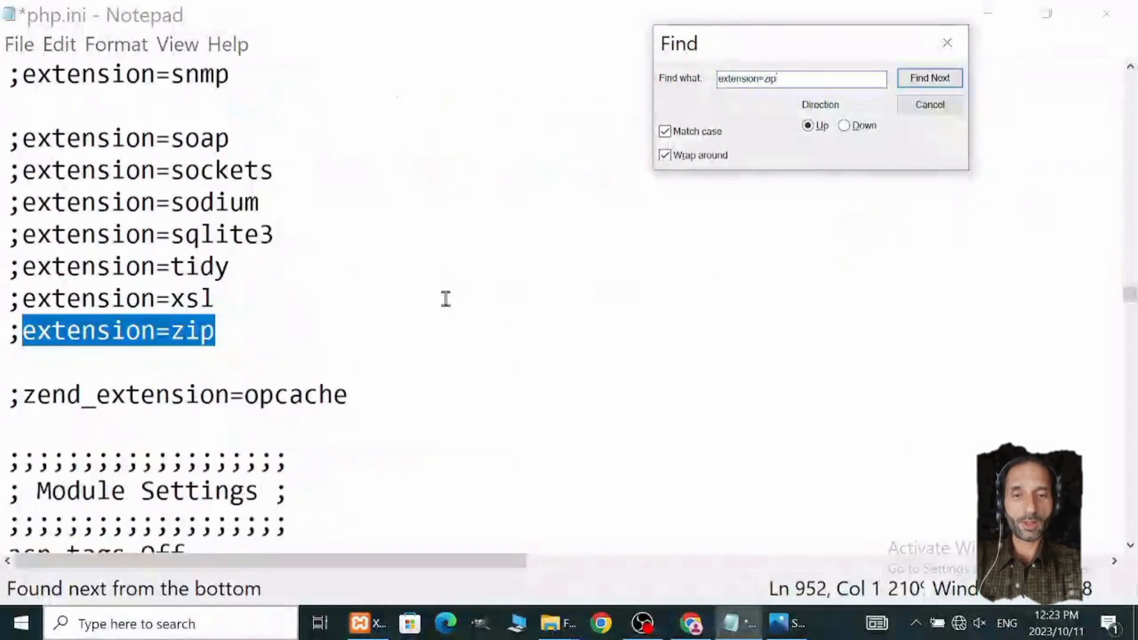
Remove the leading semicolon so the line reads extension=zip
click(21, 331)
drag(17, 334, 4, 337)
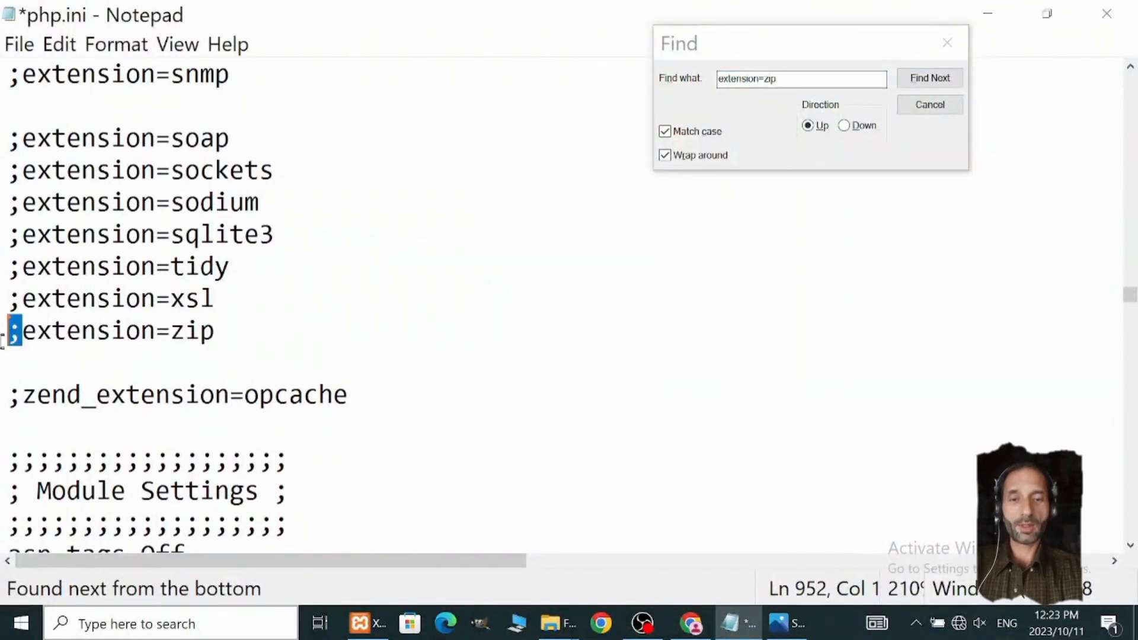
click(291, 346)
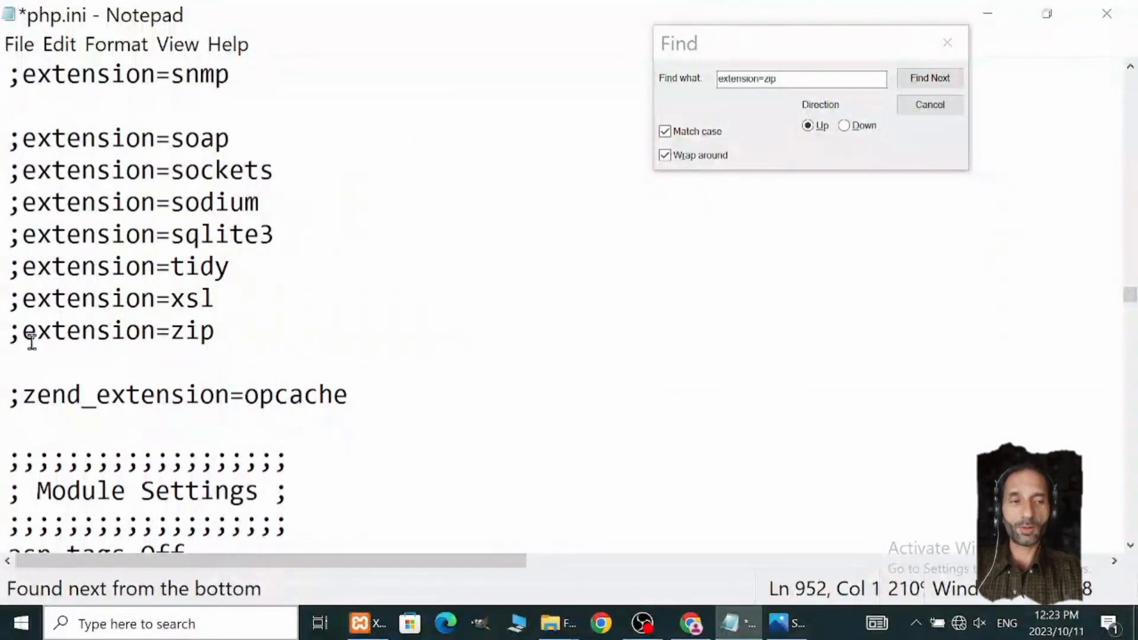
ctrl+scroll(45, 342, up, 3)
ctrl+scroll(46, 338, up, 2)
ctrl+scroll(77, 393, up, 3)
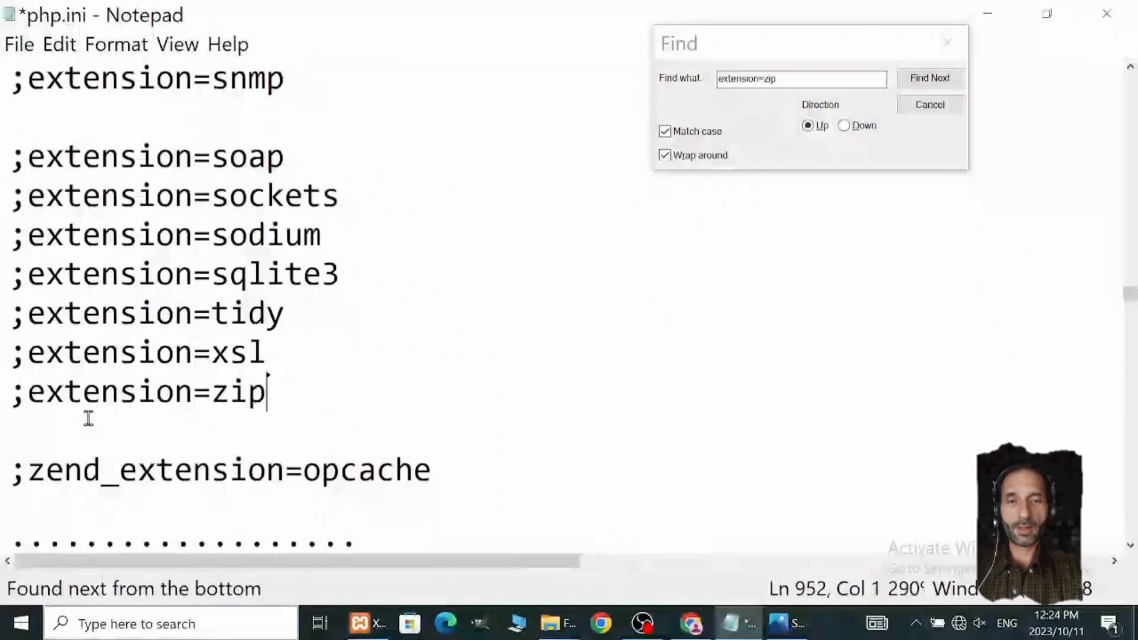
ctrl+scroll(88, 415, up, 4)
ctrl+scroll(126, 428, up, 1)
scroll(143, 414, down, 1)
scroll(195, 374, down, 3)
scroll(255, 330, up, 2)
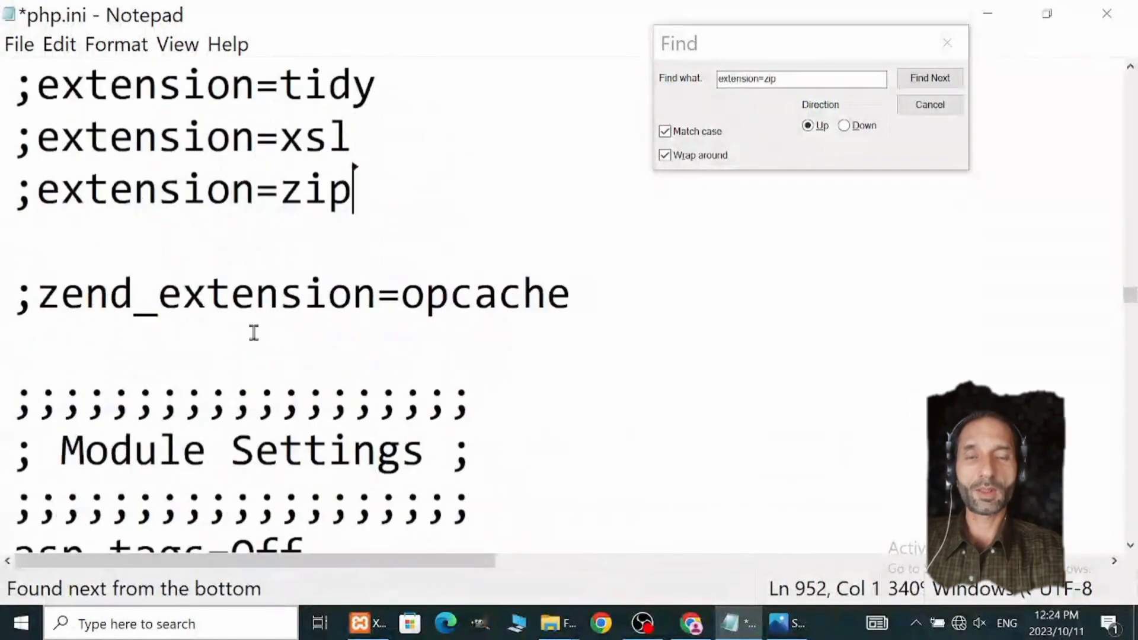
drag(38, 192, 5, 195)
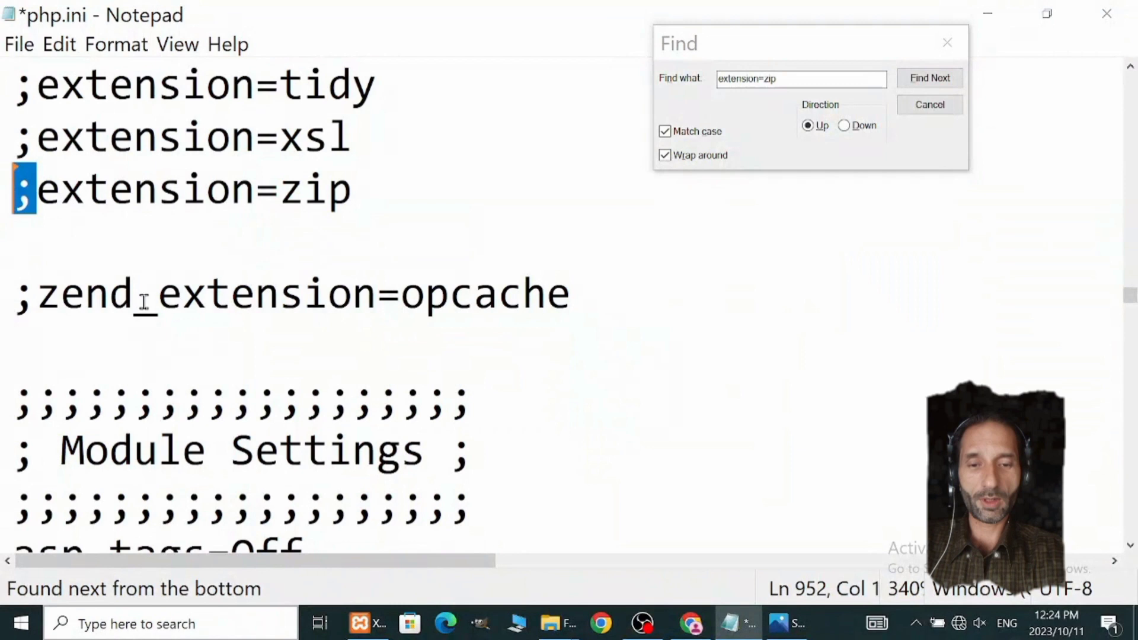
key(Delete)
click(400, 195)
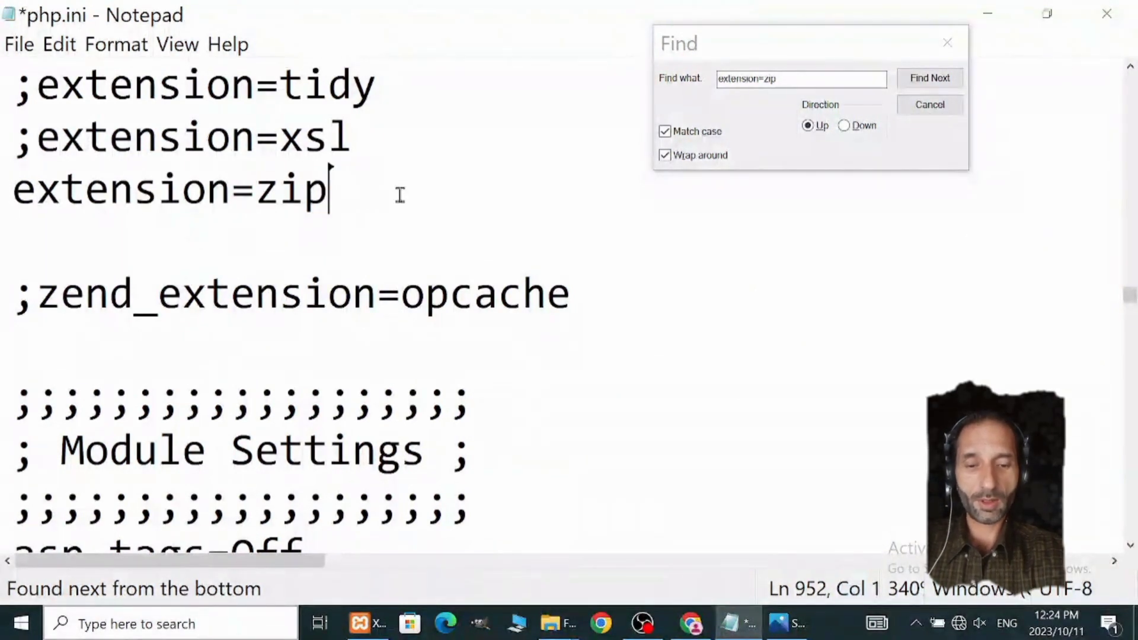
Find the extension=gd line and delete its leading semicolon
click(797, 80)
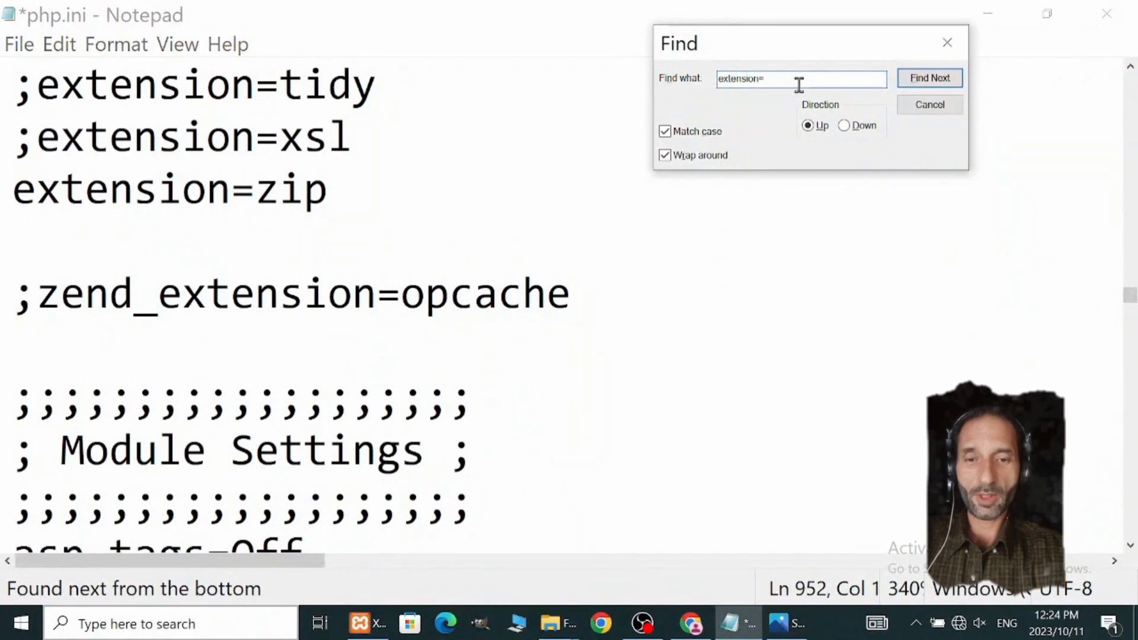
text(gd)
key(Return)
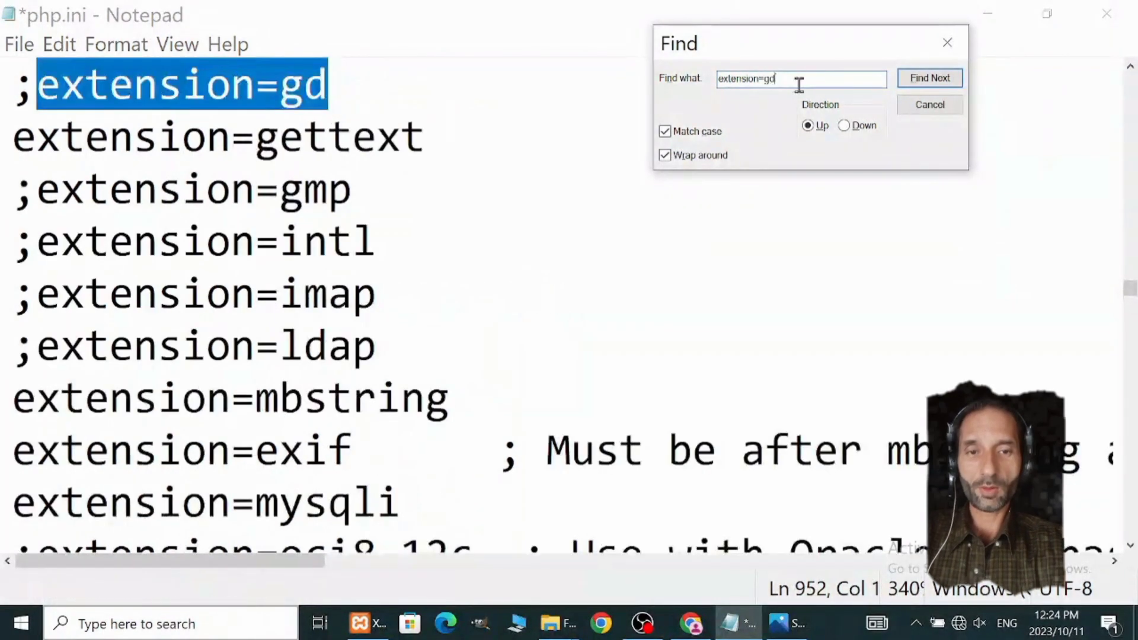
mouse_move(830, 49)
mouse_down()
mouse_move(719, 293)
mouse_move(725, 433)
mouse_move(721, 408)
mouse_up()
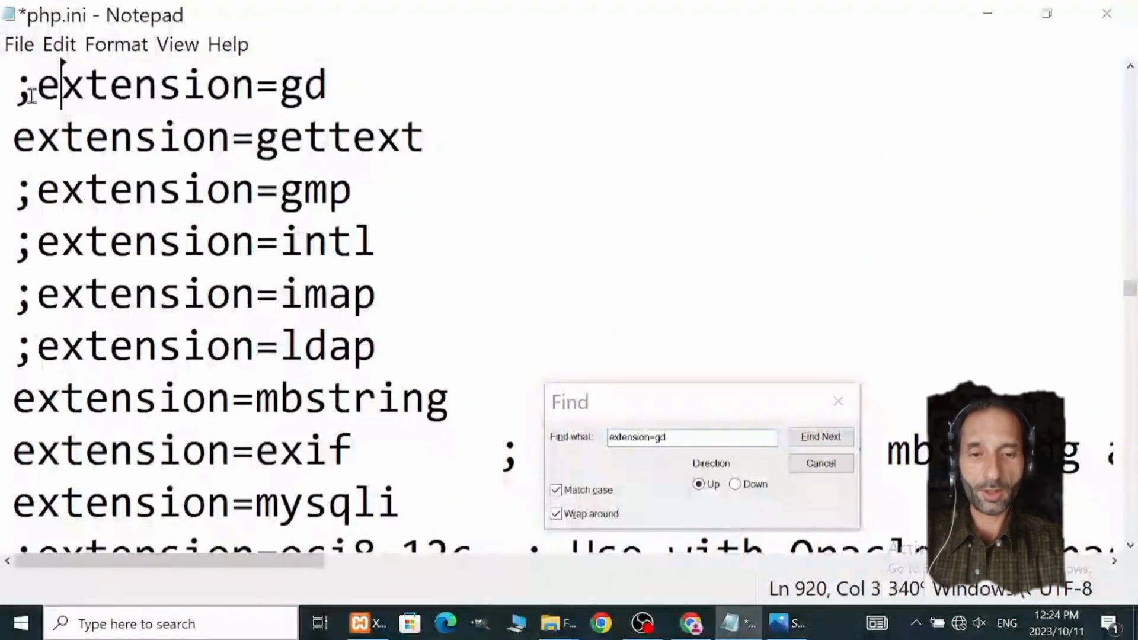
drag(36, 96, 4, 98)
key(Delete)
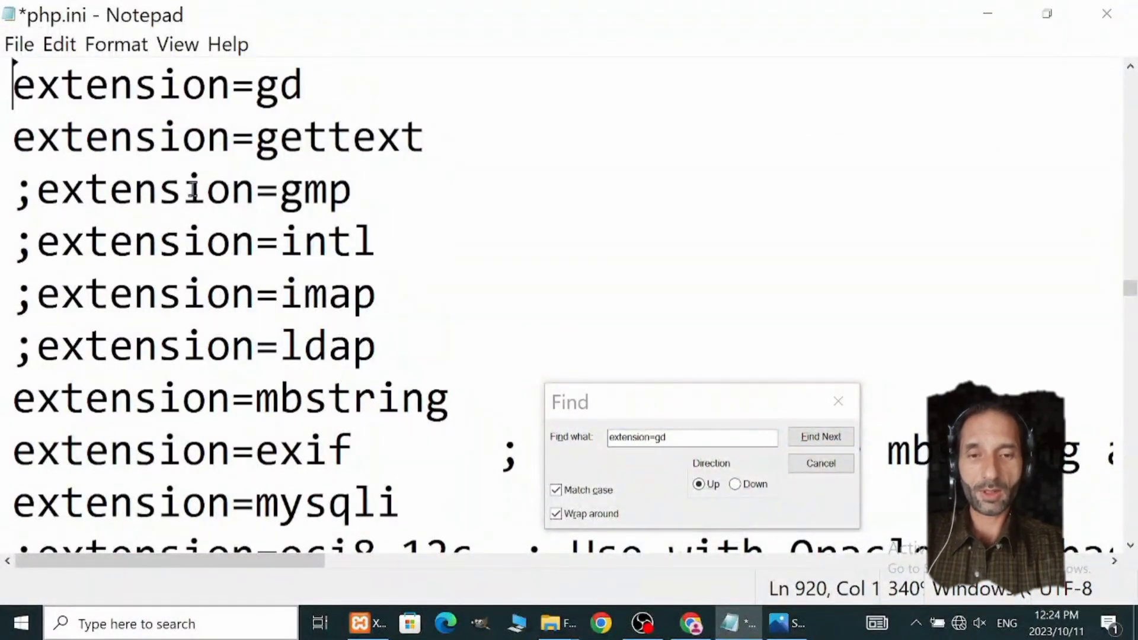
click(460, 204)
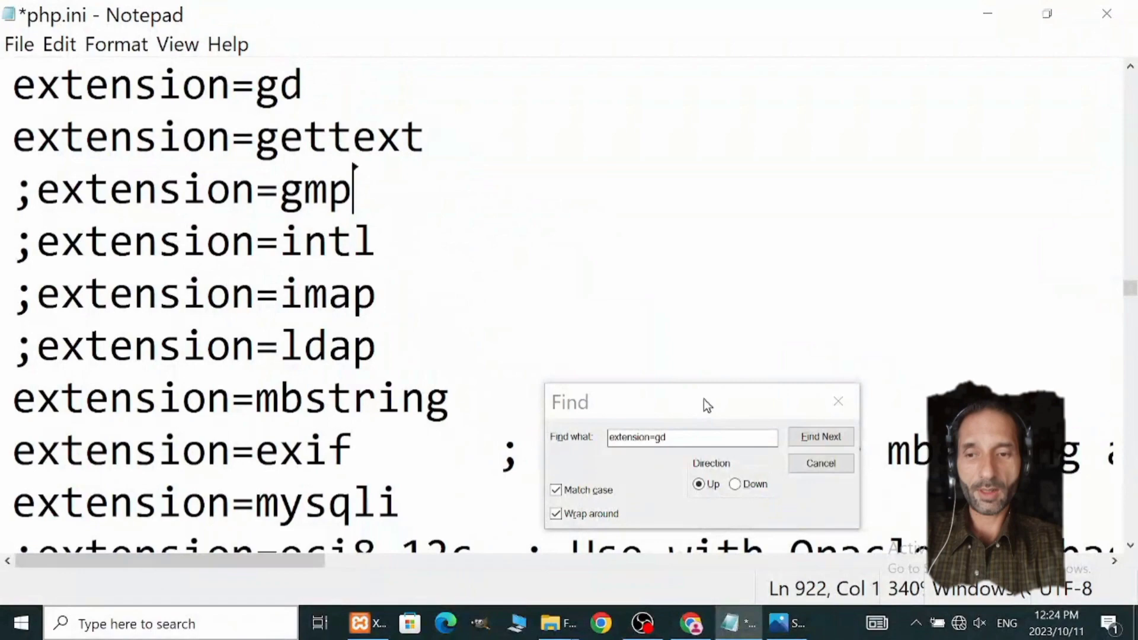
drag(703, 405, 571, 431)
scroll(508, 311, up, 2)
scroll(509, 310, up, 5)
scroll(510, 312, up, 5)
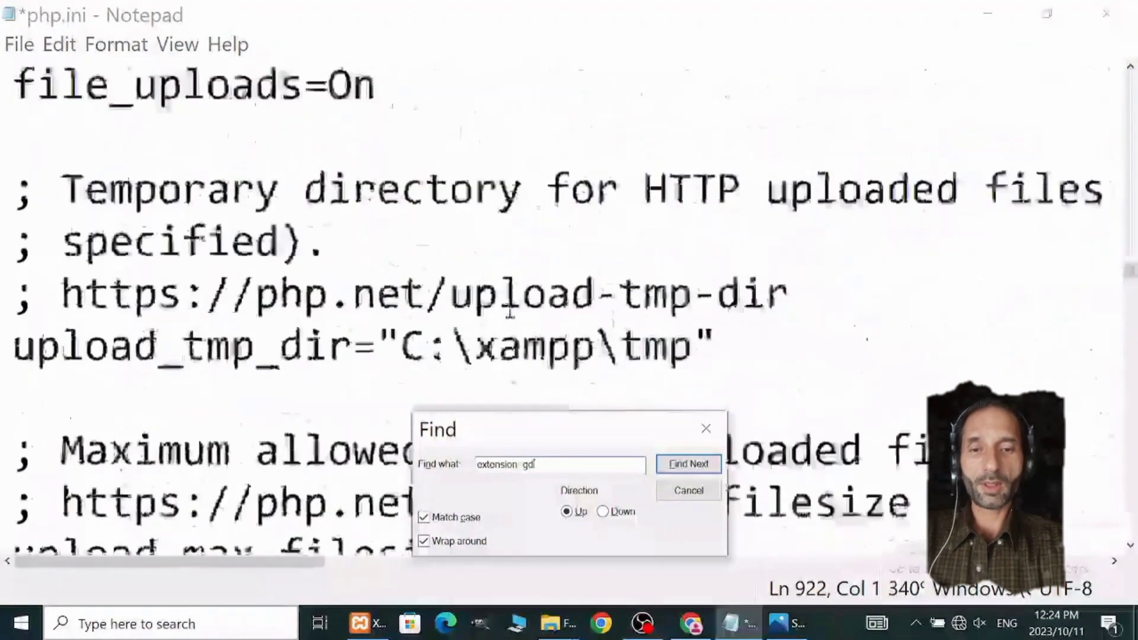
scroll(509, 310, up, 10)
scroll(508, 311, up, 10)
scroll(507, 311, up, 10)
scroll(508, 310, up, 1)
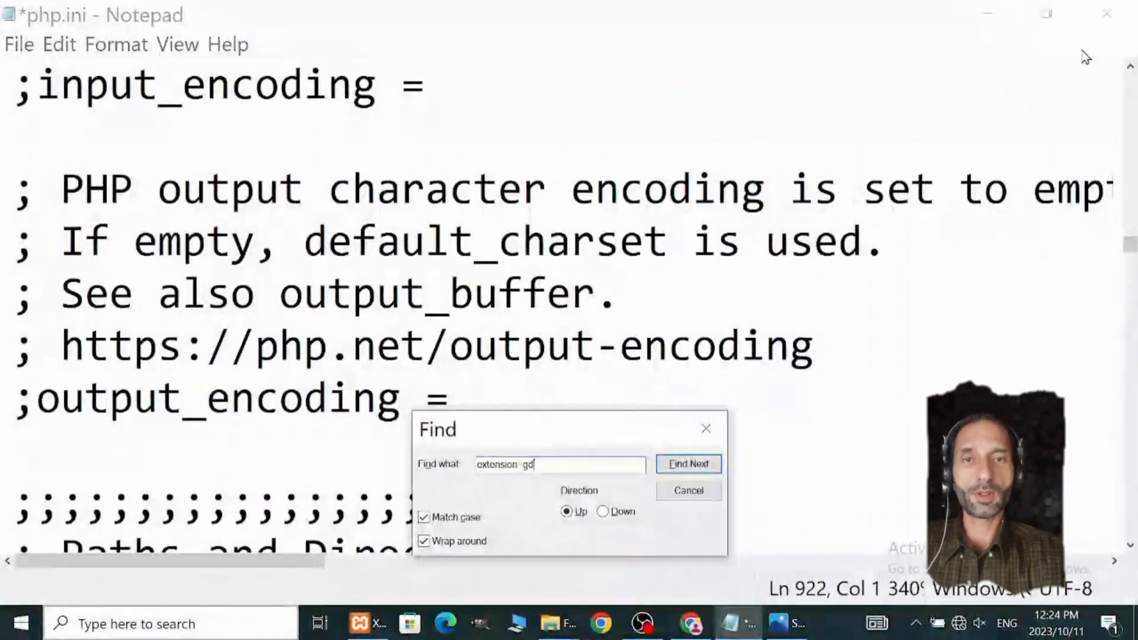
Search upward for 'intl' until the ;extension=intl line is reached
click(1107, 22)
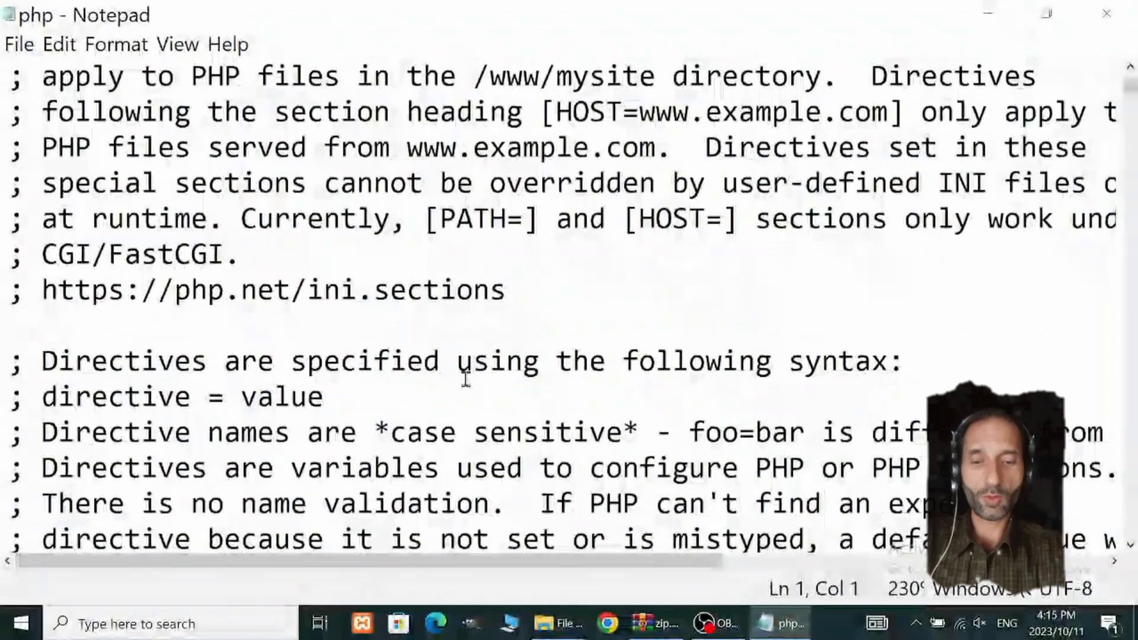
key(ctrl+f)
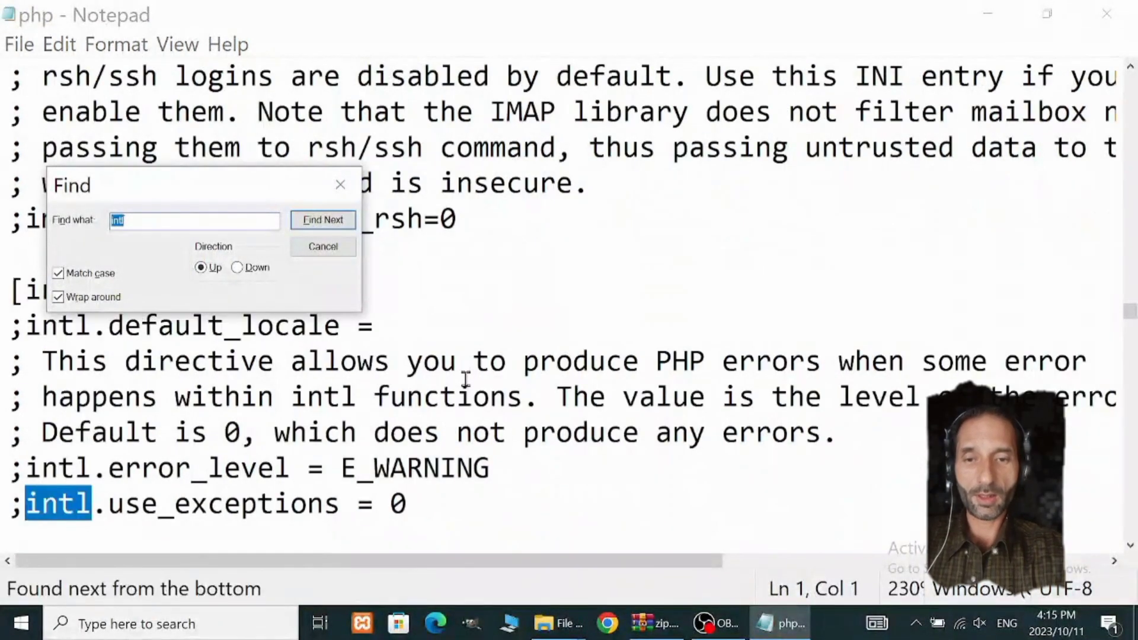
drag(248, 188, 931, 175)
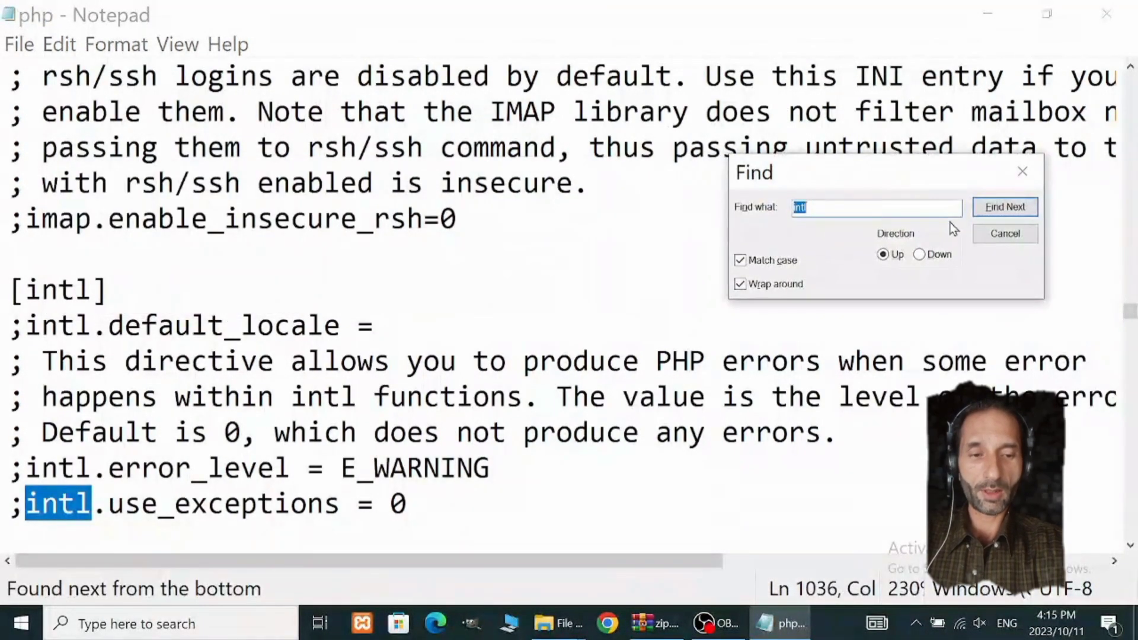
click(1023, 209)
click(1022, 209)
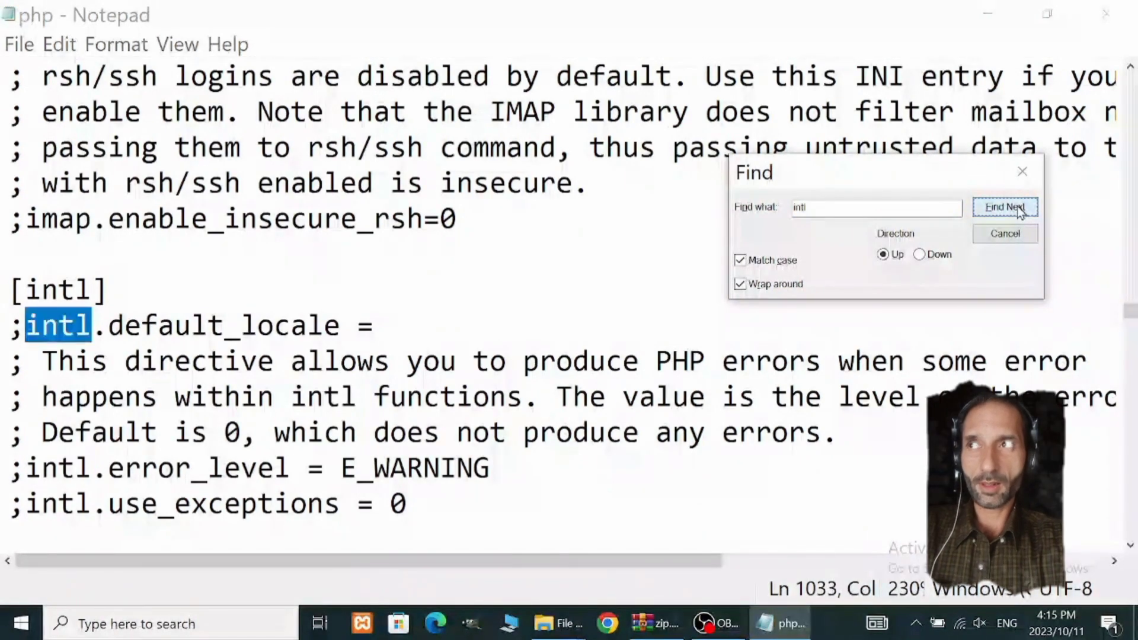
click(1022, 209)
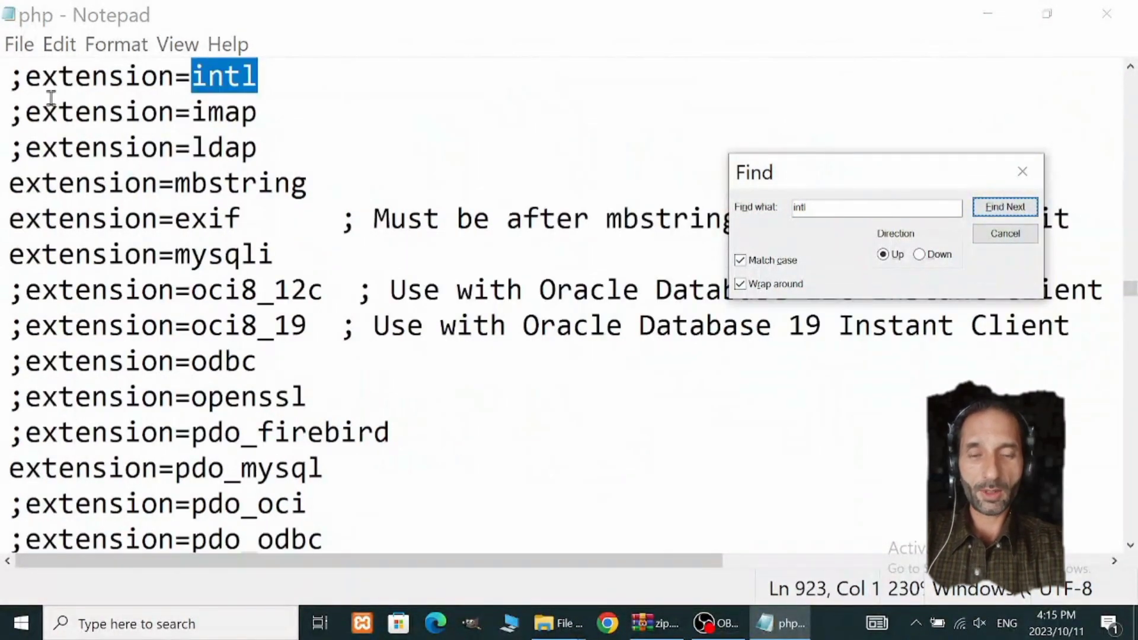
ctrl+scroll(81, 125, up, 1)
ctrl+scroll(89, 134, up, 3)
ctrl+scroll(116, 160, up, 5)
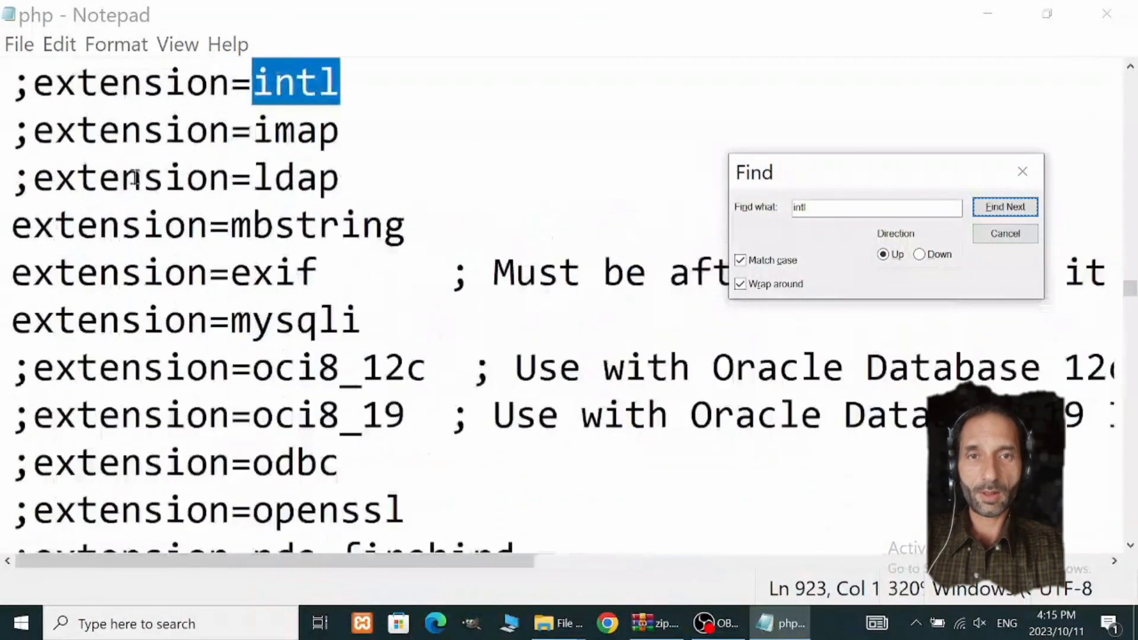
ctrl+scroll(138, 182, up, 3)
ctrl+scroll(138, 182, up, 1)
Delete the semicolons before extension=intl and extension=imap
click(38, 87)
drag(38, 87, 4, 93)
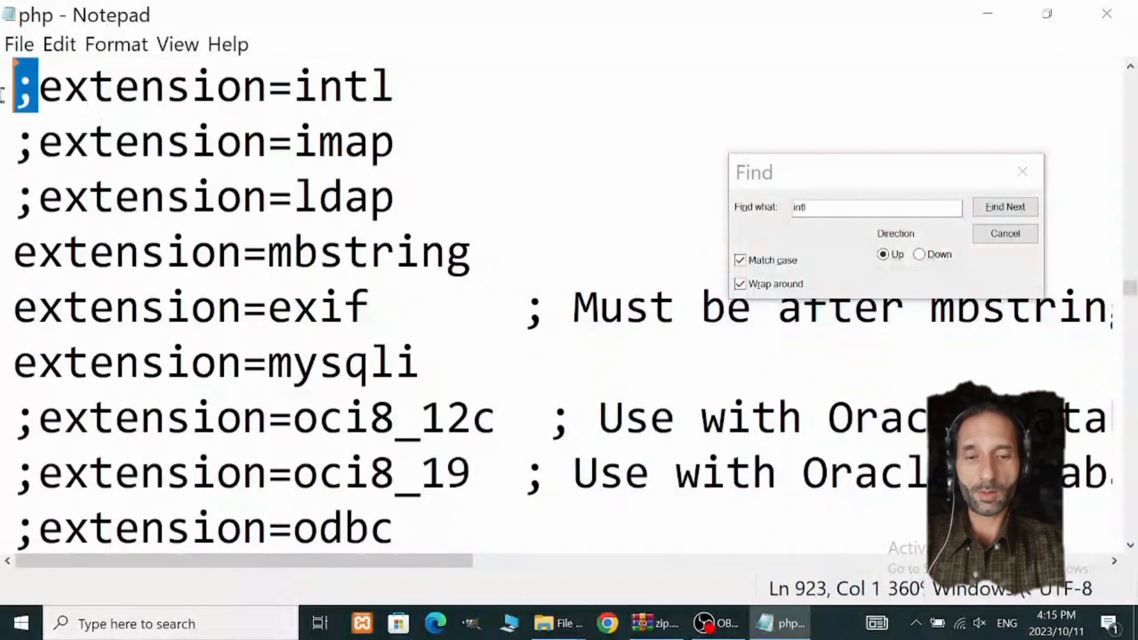
key(Delete)
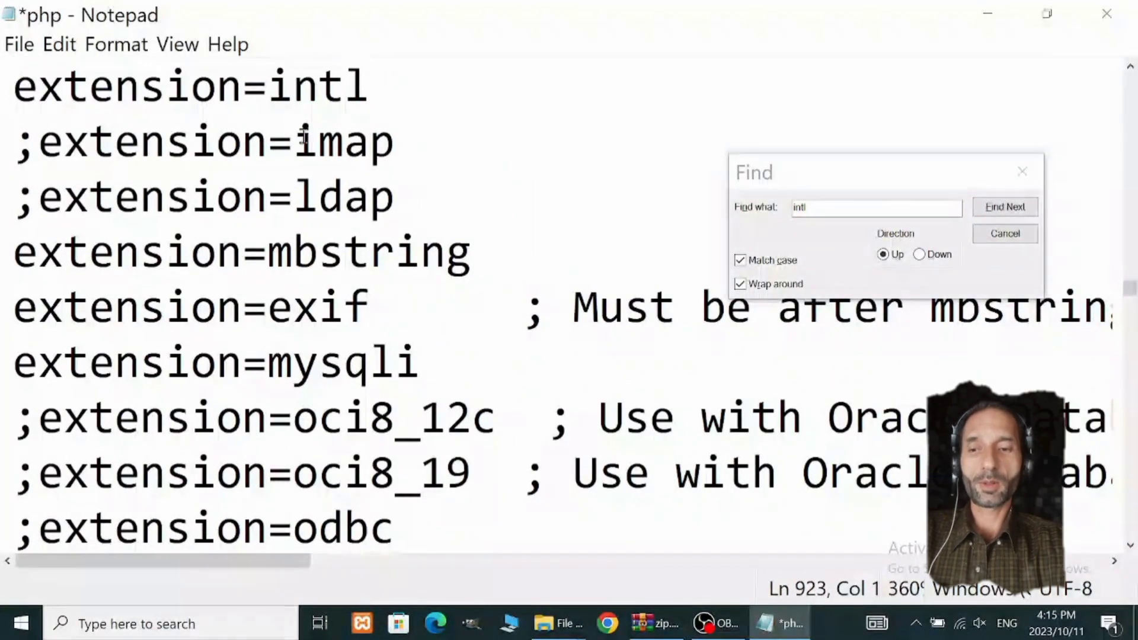
drag(267, 86, 369, 87)
drag(400, 145, 296, 148)
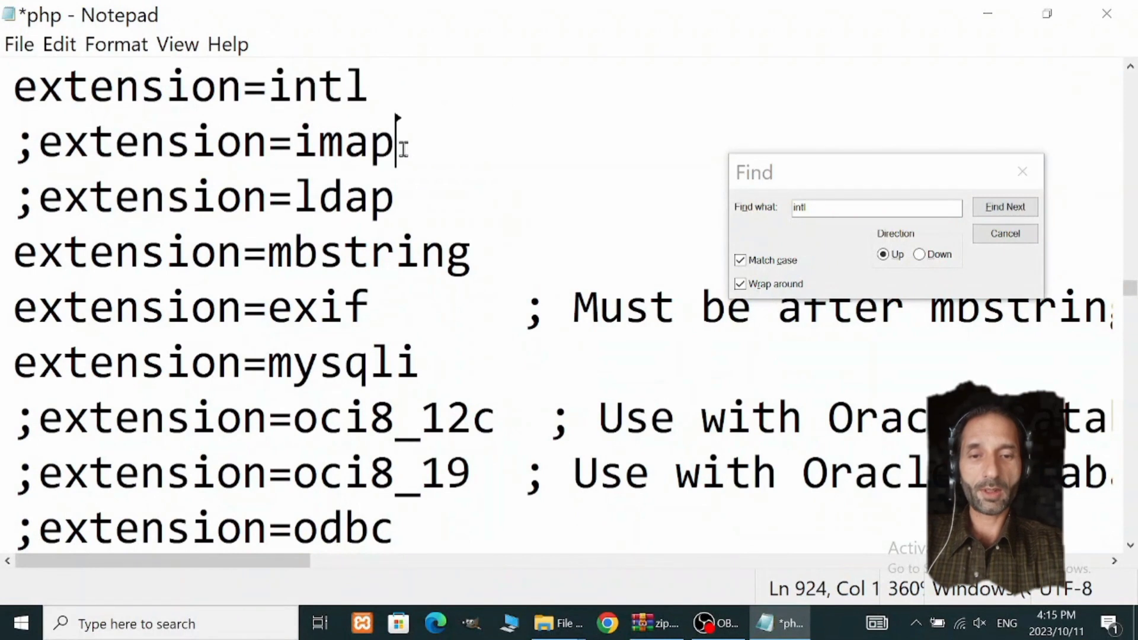
drag(44, 151, 4, 146)
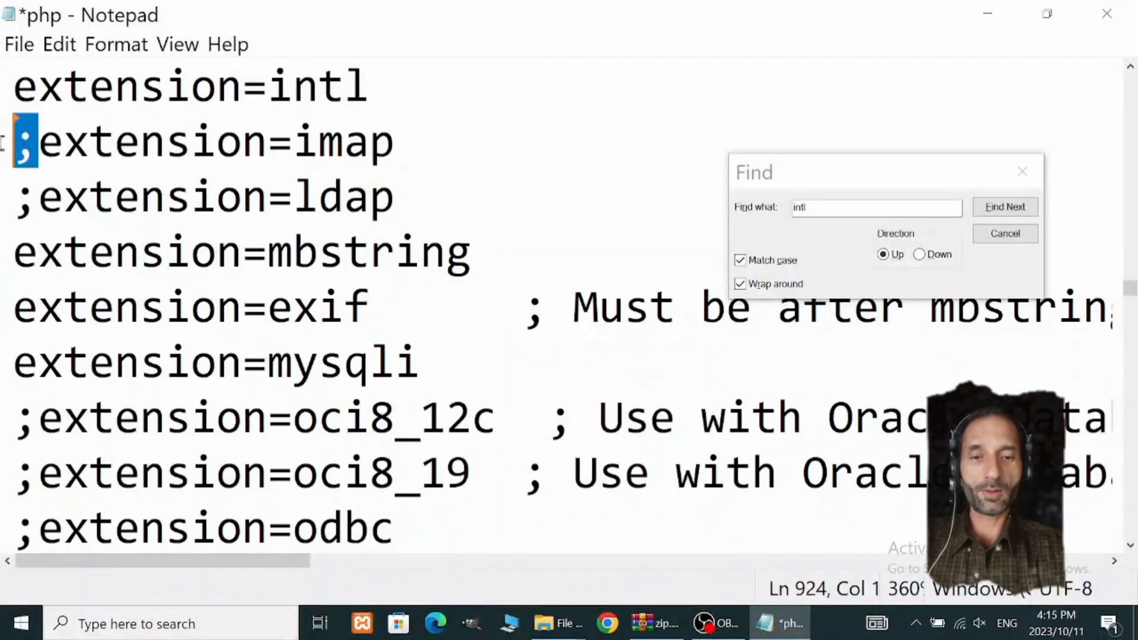
key(Delete)
click(411, 338)
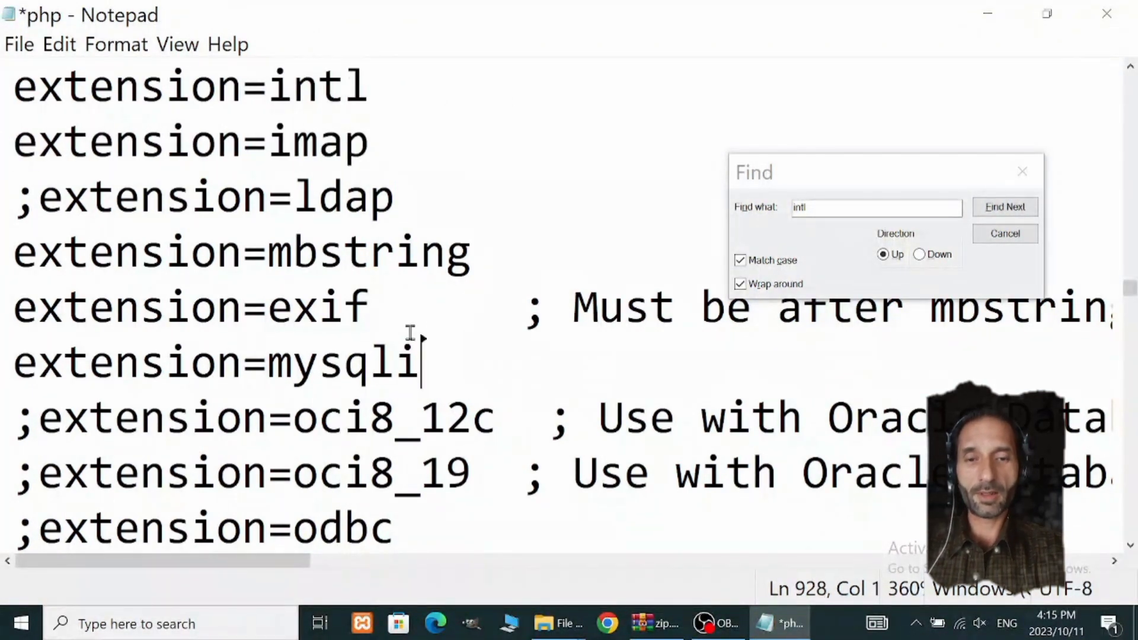
Save the edited php.ini with File > Save
click(19, 44)
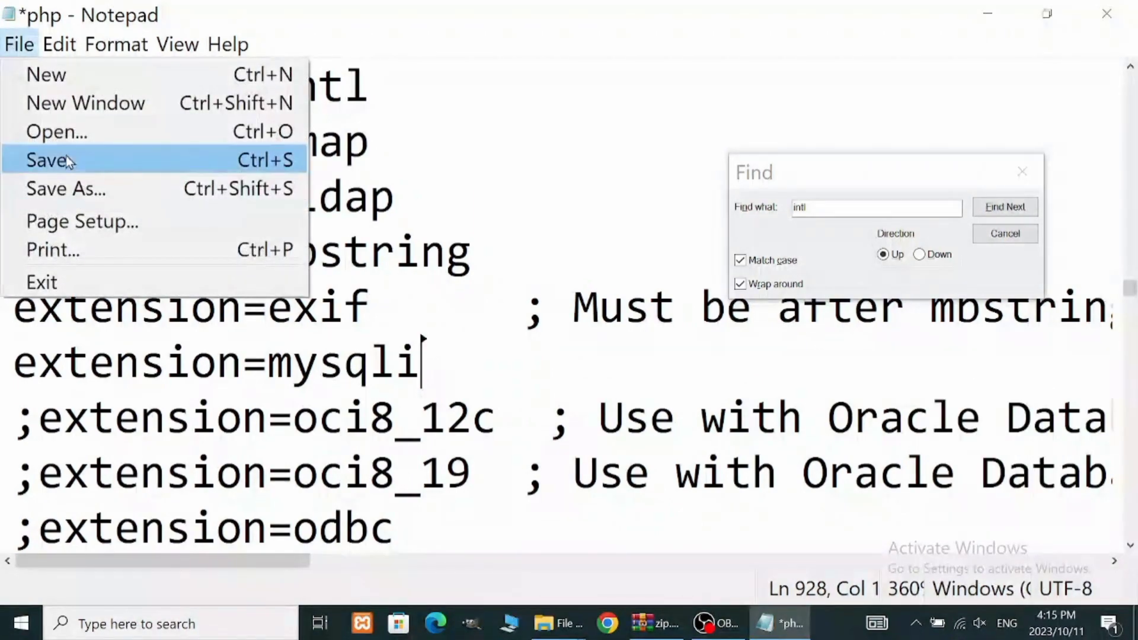